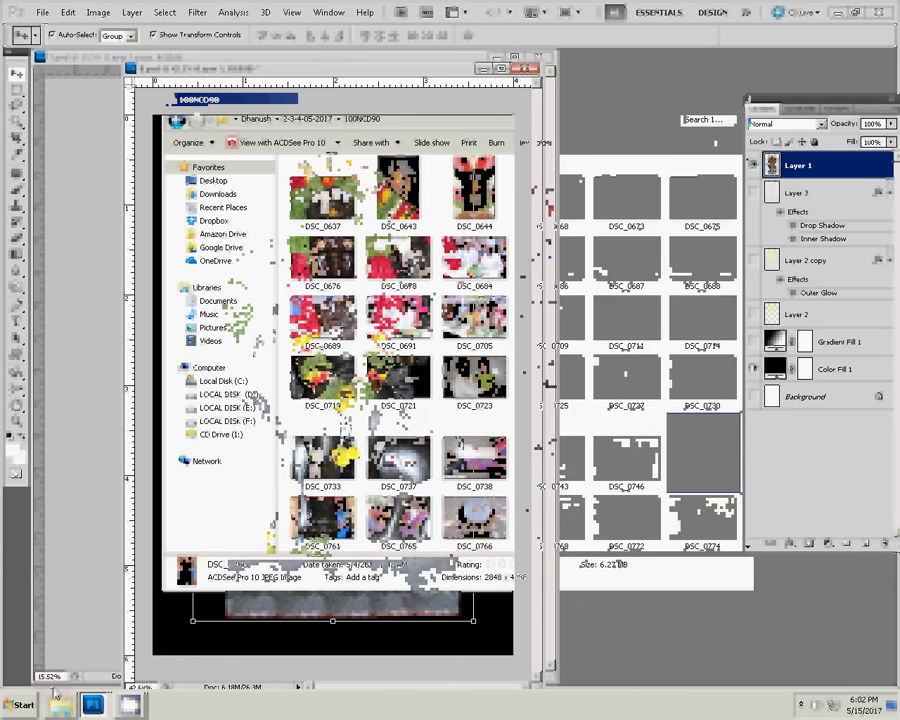
pyautogui.click(55, 692)
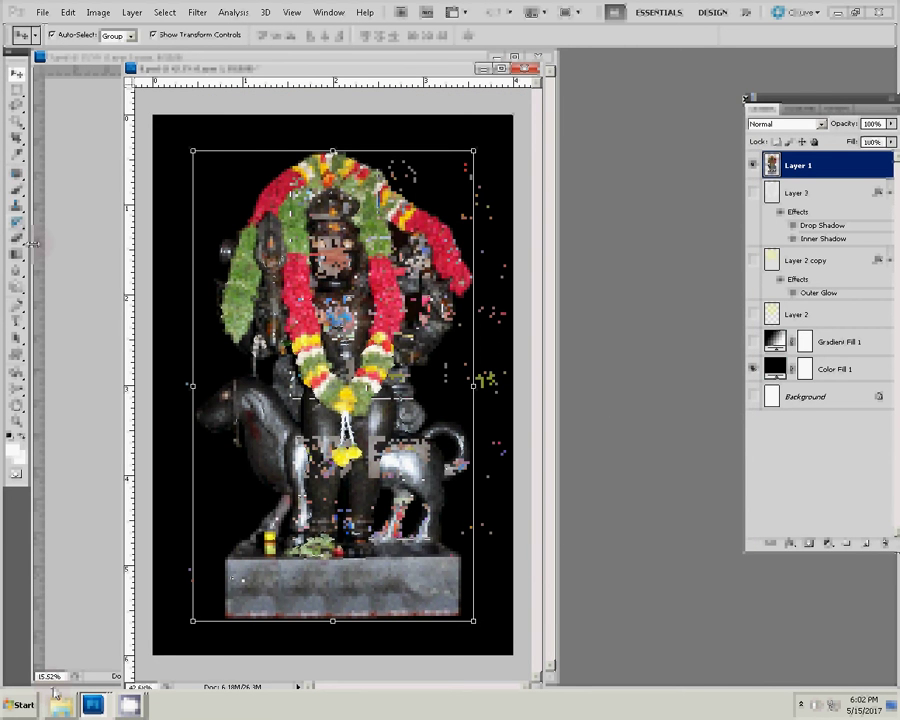
# Switch to the Brush tool and replace the current brushes with the DD Sunburst Brushes set.
pyautogui.click(16, 193)
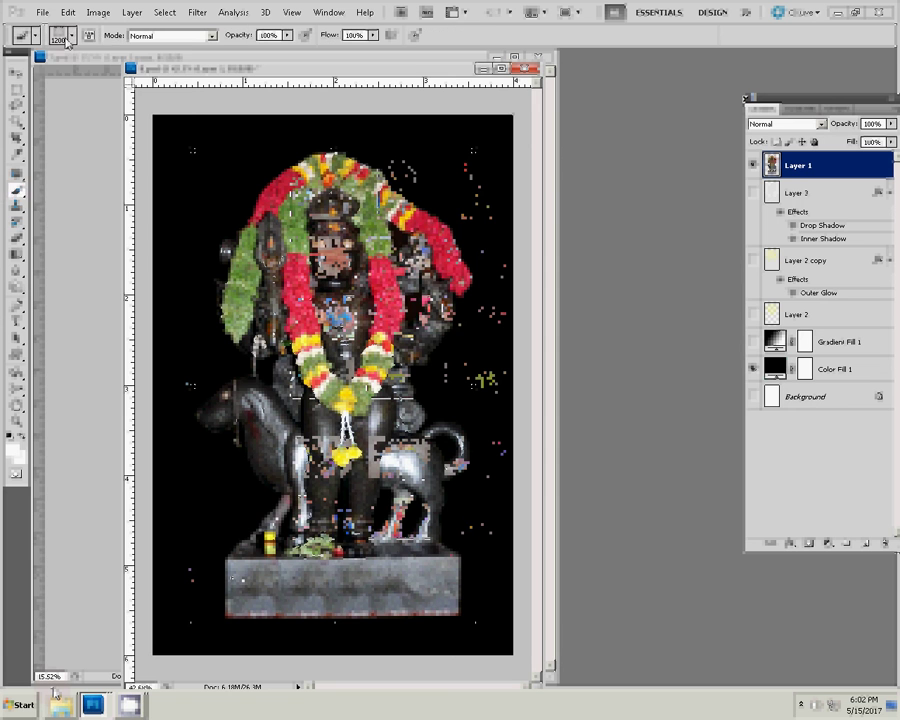
pyautogui.click(58, 36)
pyautogui.click(177, 60)
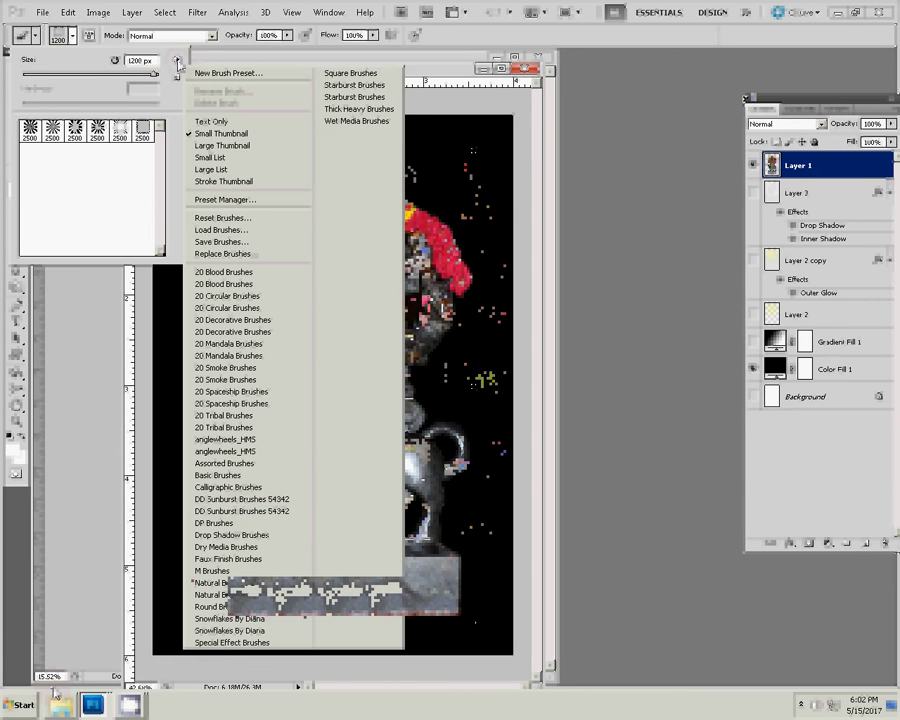
pyautogui.click(243, 511)
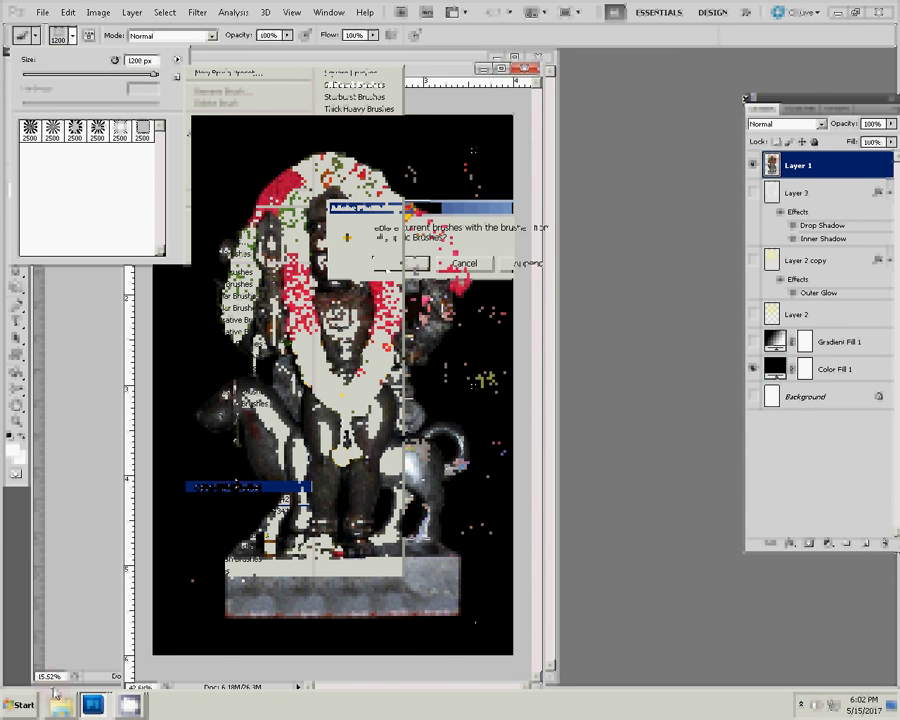
pyautogui.click(415, 263)
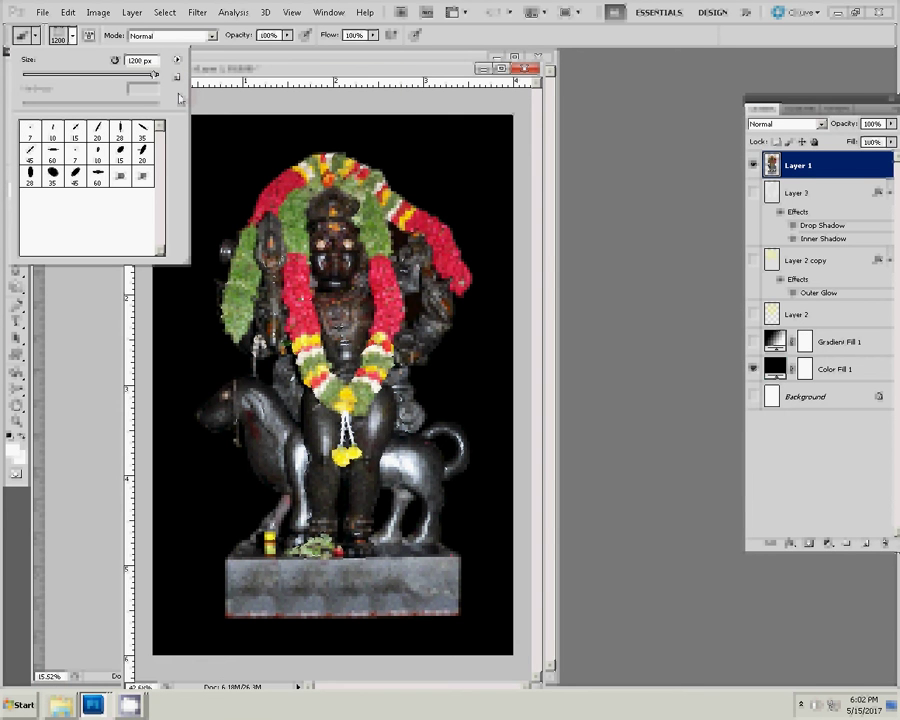
# Enlarge the brush to 2500 px.
pyautogui.moveTo(154, 77); pyautogui.dragTo(160, 76)
pyautogui.click(74, 42)
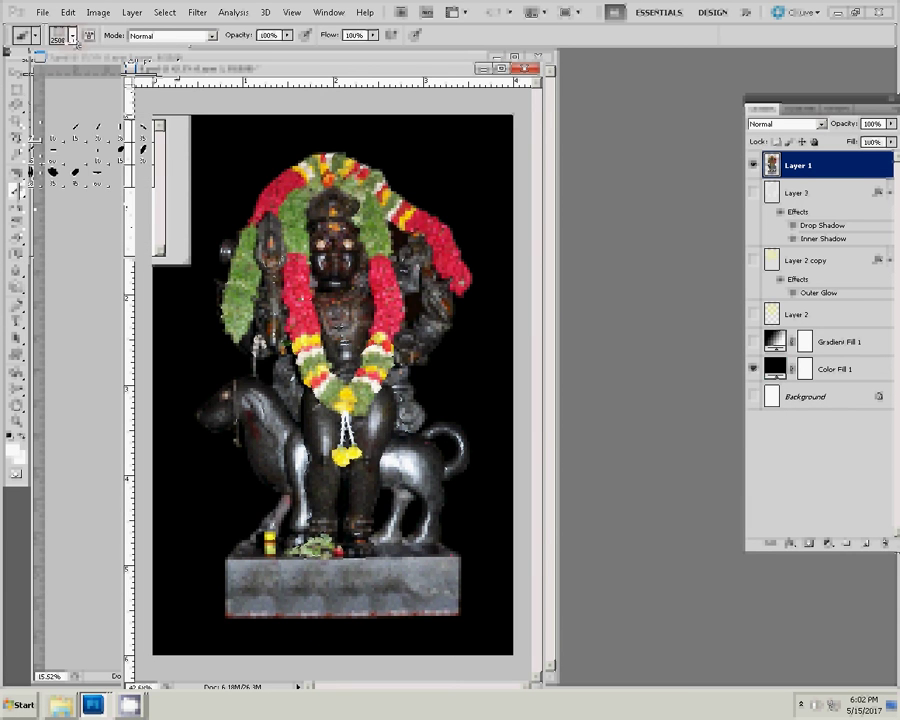
pyautogui.click(178, 61)
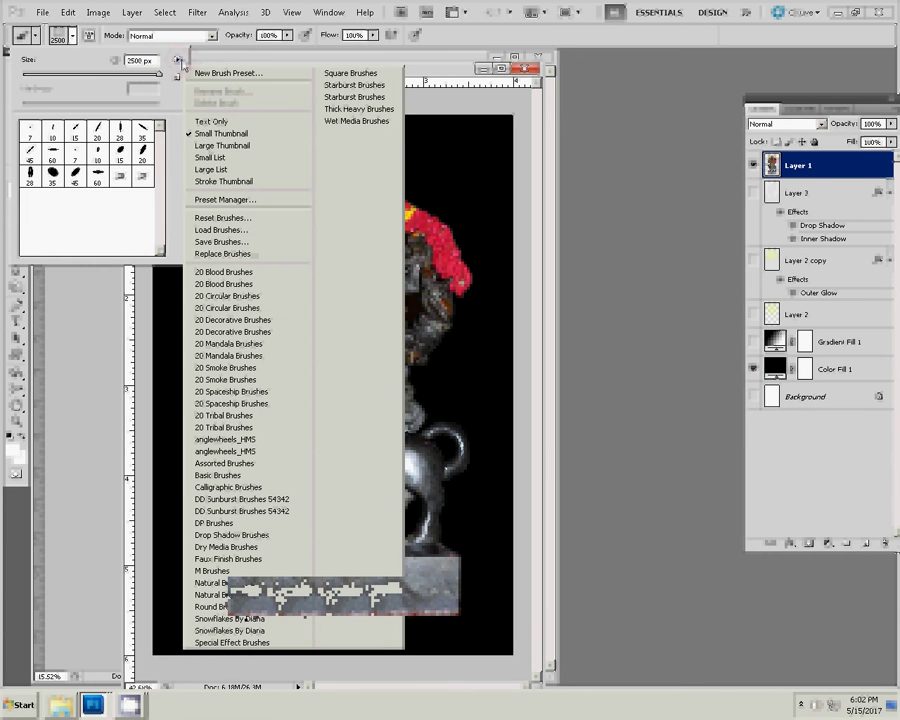
# Replace the brushes with the 20 Tribal Brushes set and pick a sunburst brush shape.
pyautogui.click(230, 427)
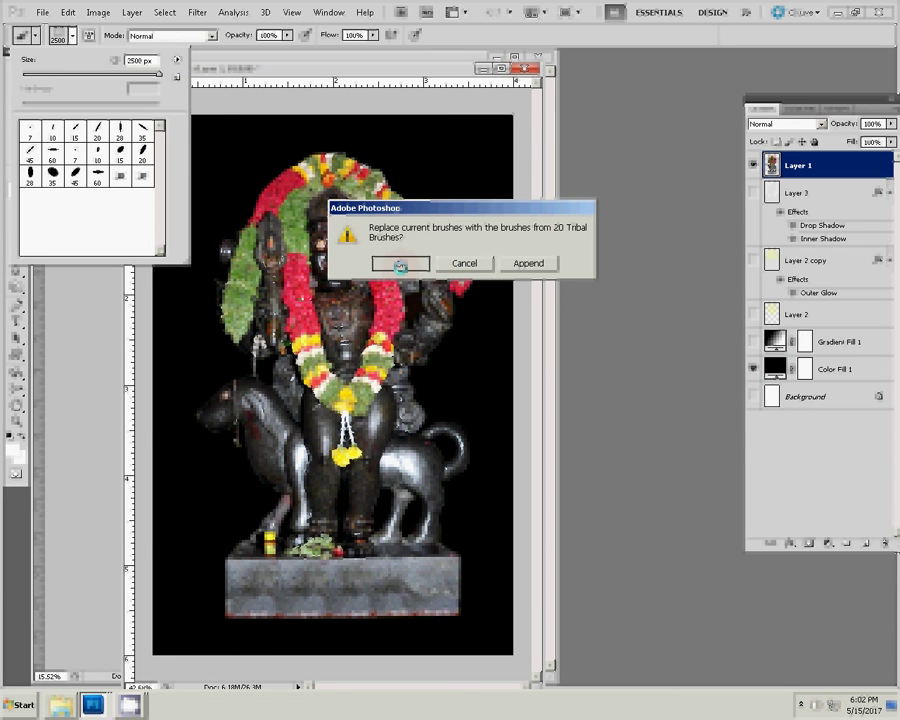
pyautogui.click(399, 264)
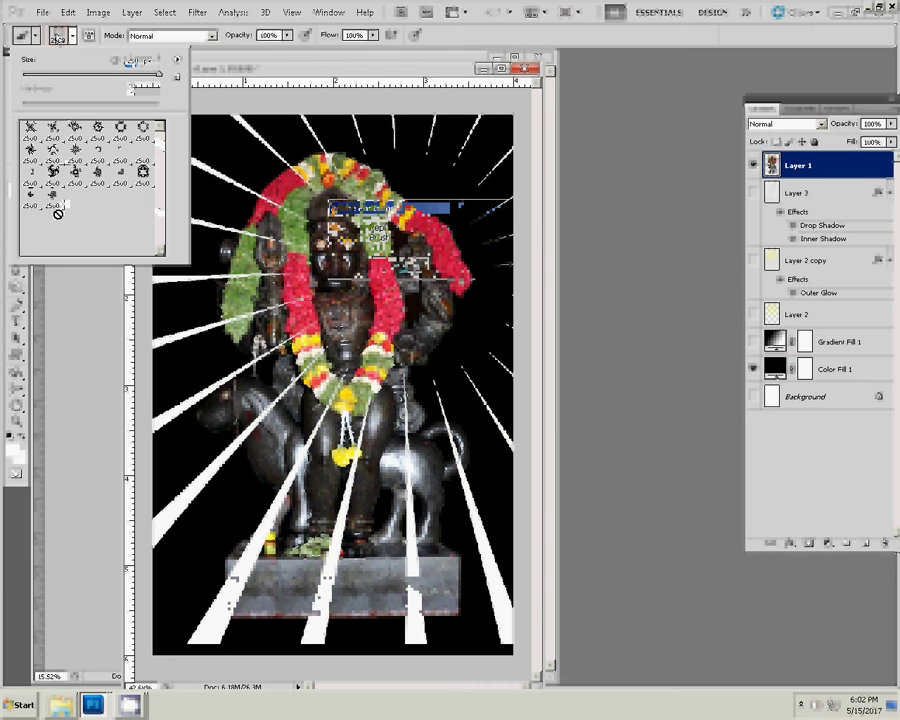
pyautogui.click(30, 177)
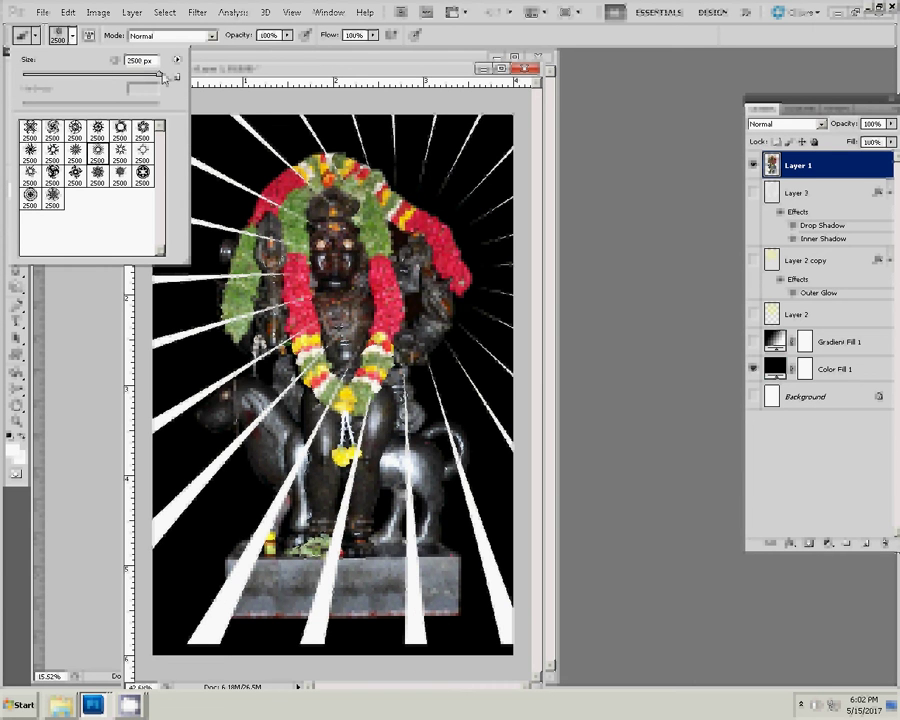
# Shrink the tribal sunburst brush from 2500 px to roughly 400–500 px.
pyautogui.moveTo(160, 75); pyautogui.dragTo(116, 75)
pyautogui.click(142, 80)
pyautogui.click(138, 74)
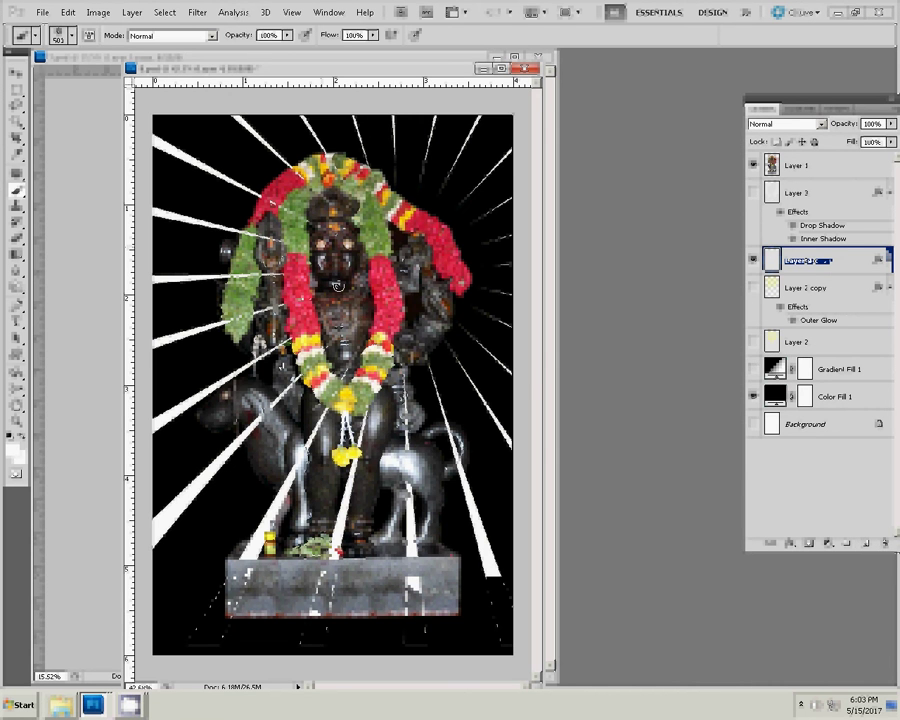
# Stamp a white 1100 px tribal sunburst behind the idol's head on Layer 4, then begin Save As.
pyautogui.press(']')
pyautogui.press(']')
pyautogui.press(']')
pyautogui.press(']')
pyautogui.press('[')
pyautogui.press('Return')
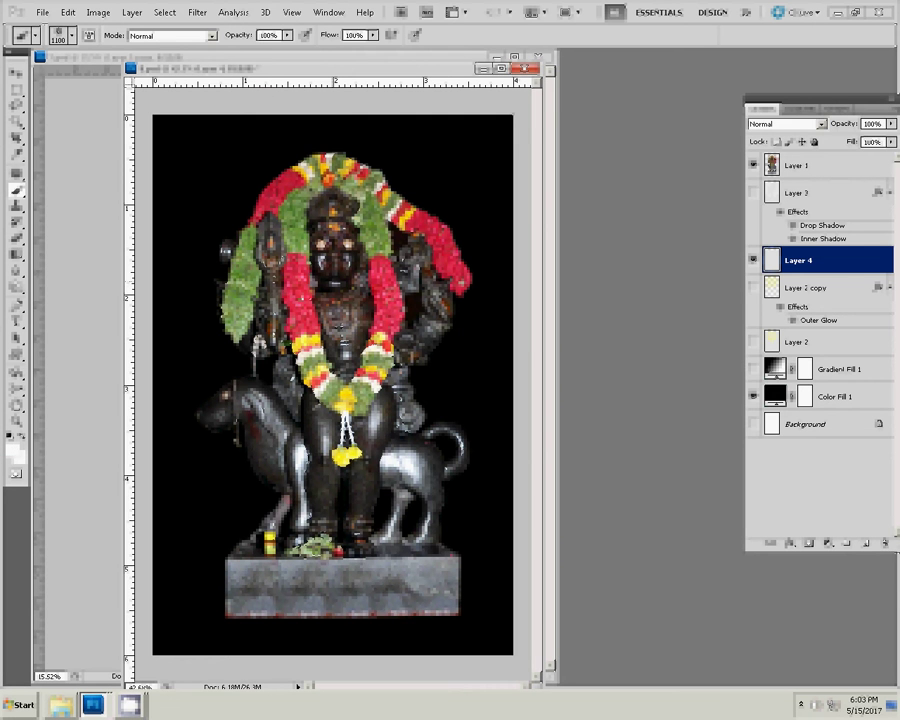
pyautogui.hotkey('alt', 'BackSpace')
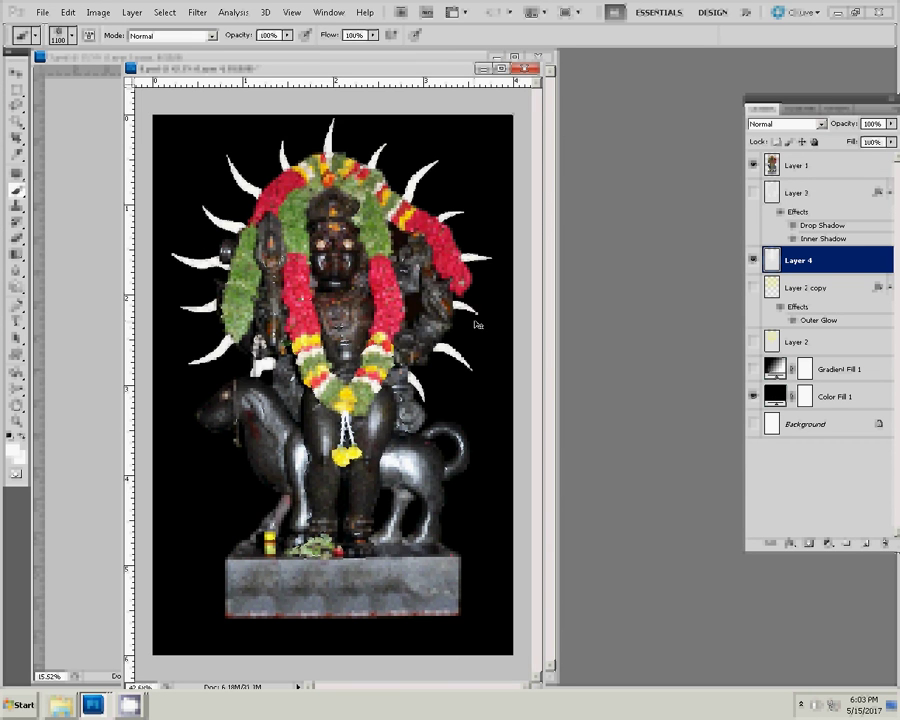
pyautogui.hotkey('ctrl', 'shift', 's')
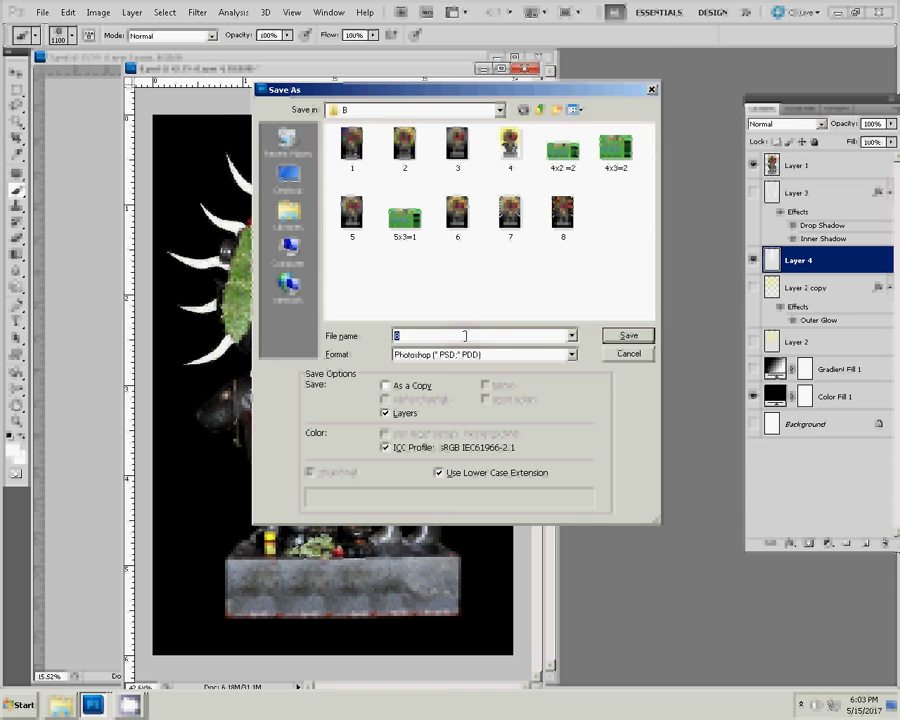
# Save the image as the layered Photoshop file 9.psd, accepting maximize compatibility.
pyautogui.write('9')
pyautogui.press('Return')
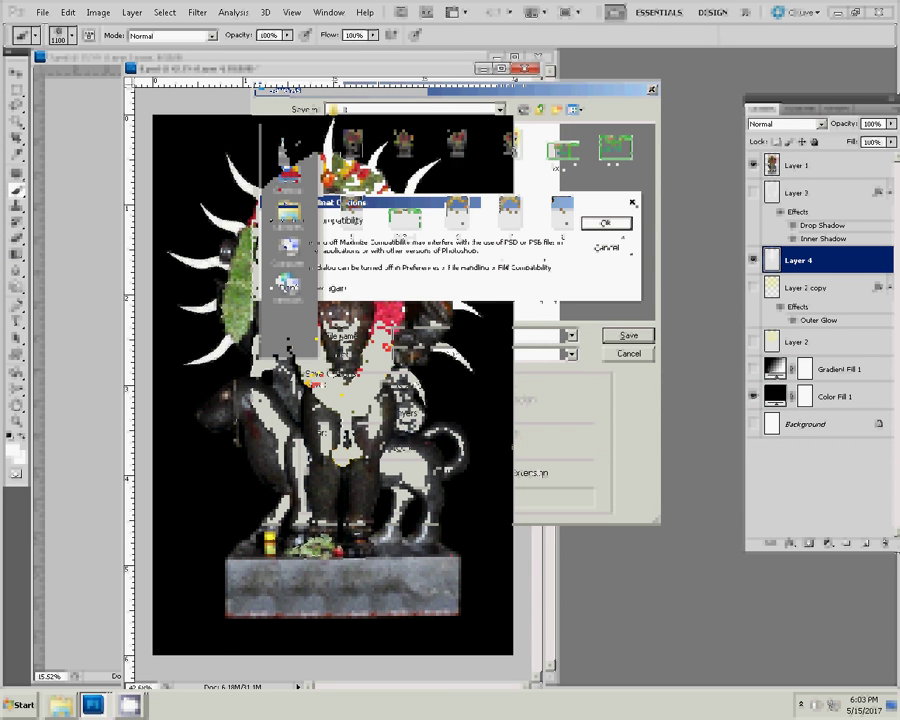
pyautogui.click(612, 224)
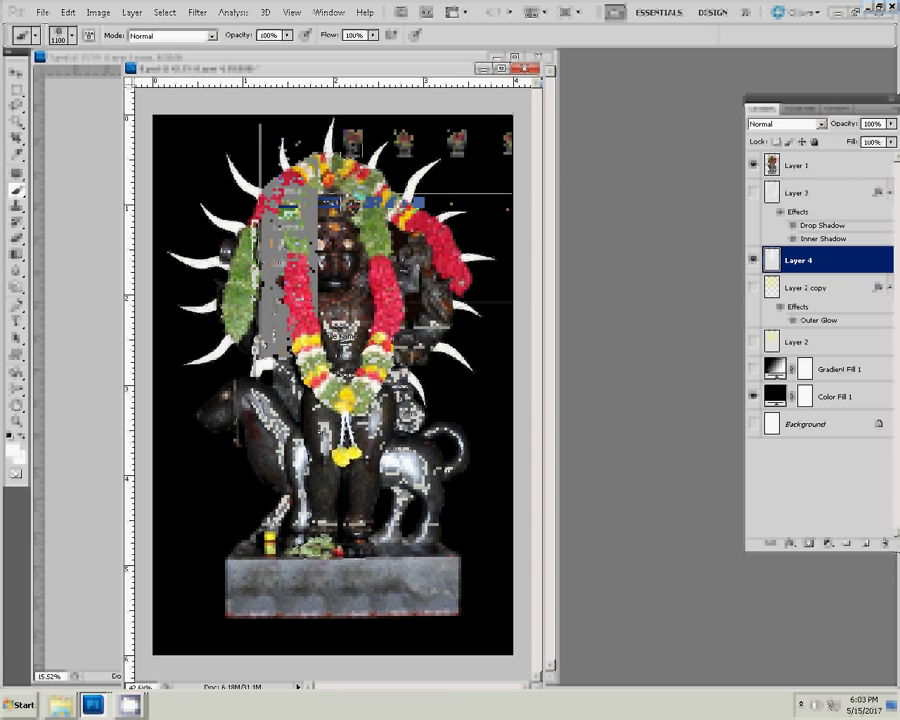
pyautogui.press('v')
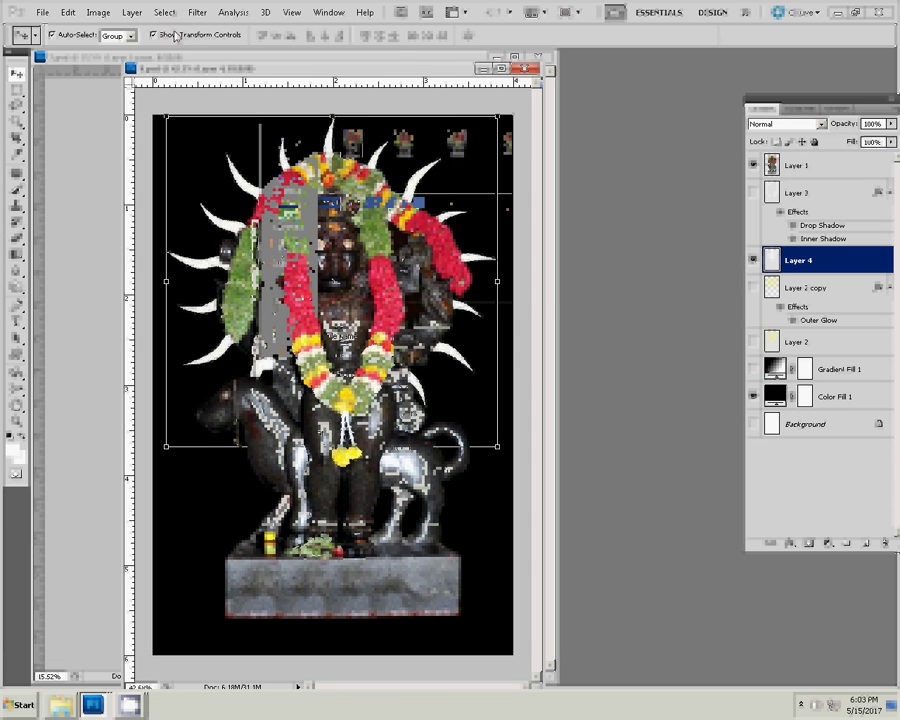
# Duplicate 9.psd into a separate document.
pyautogui.rightClick(391, 71)
pyautogui.click(421, 76)
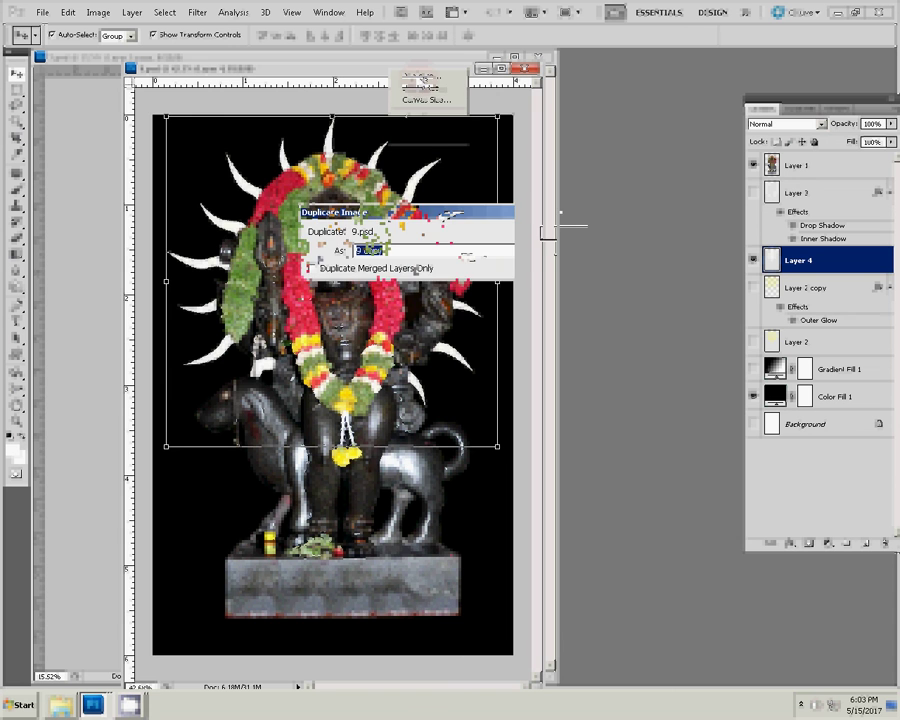
pyautogui.press('Return')
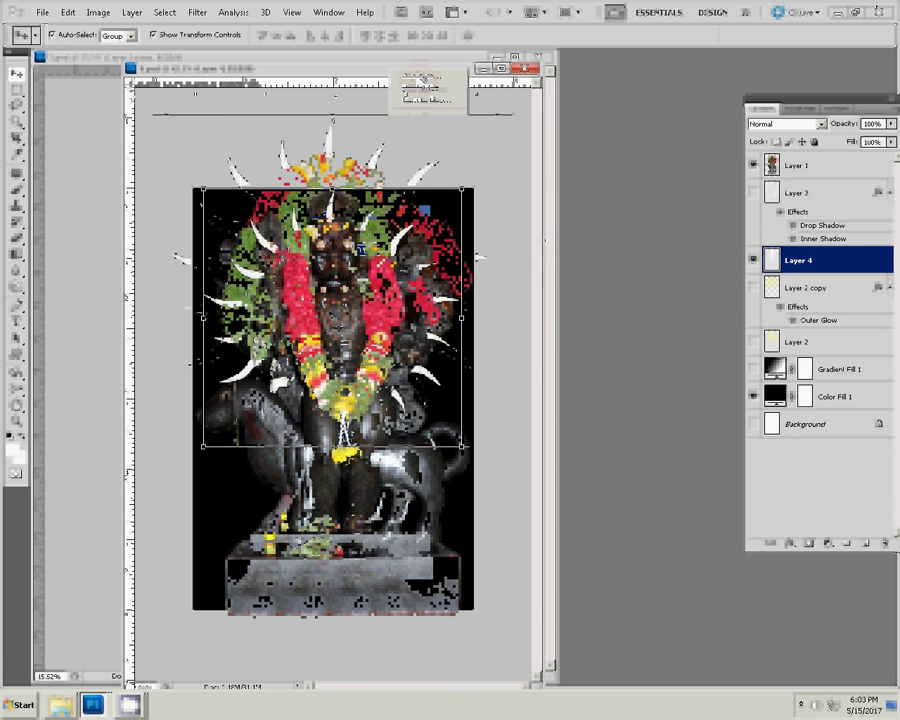
pyautogui.click(164, 13)
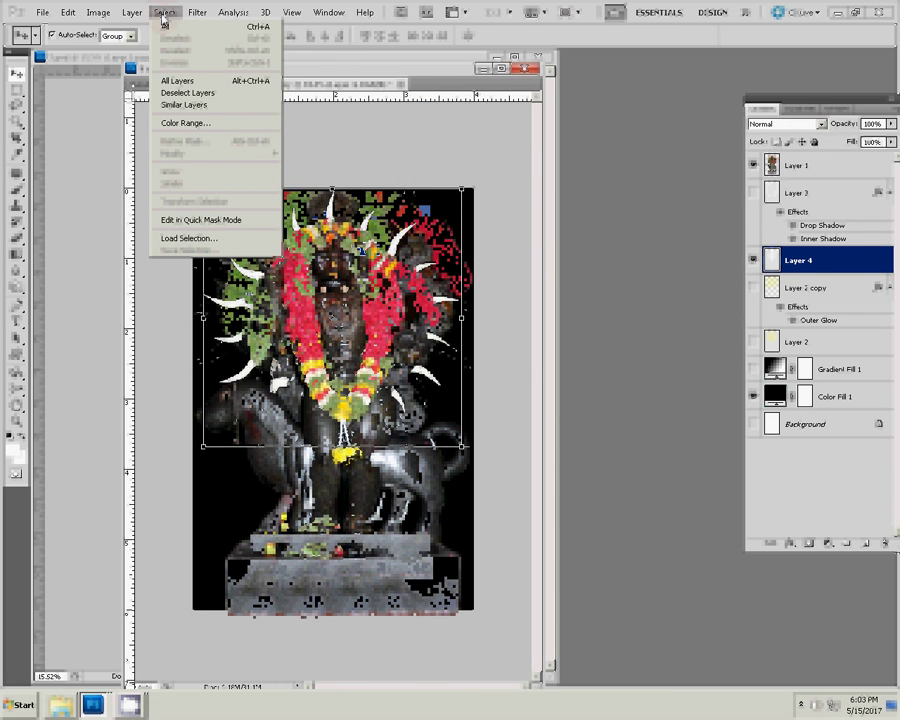
pyautogui.moveTo(205, 130)
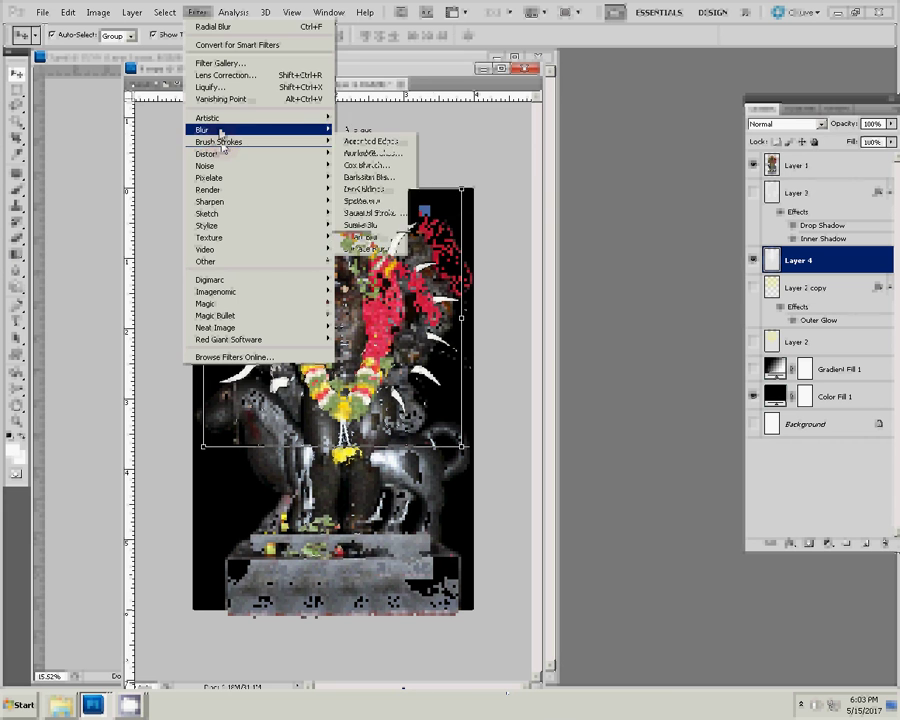
# Apply a Zoom-method Radial Blur with amount 80 to the white halo rays.
pyautogui.press('Down')
pyautogui.press('Down')
pyautogui.press('Return')
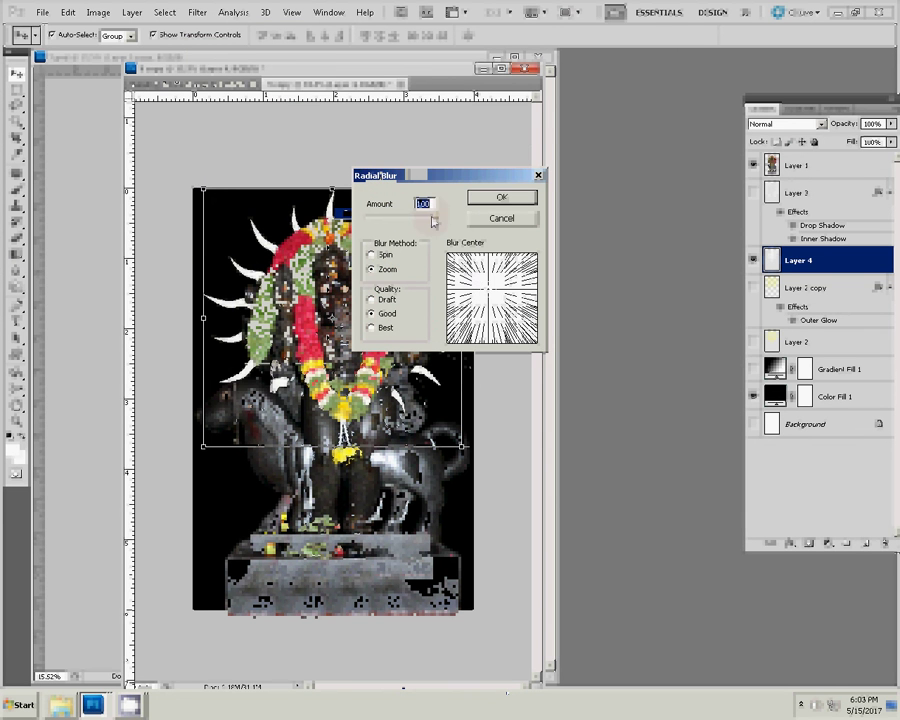
pyautogui.moveTo(436, 214)
pyautogui.mouseDown()
pyautogui.moveTo(386, 216)
pyautogui.moveTo(398, 231)
pyautogui.moveTo(424, 233)
pyautogui.mouseUp()
pyautogui.write('80')
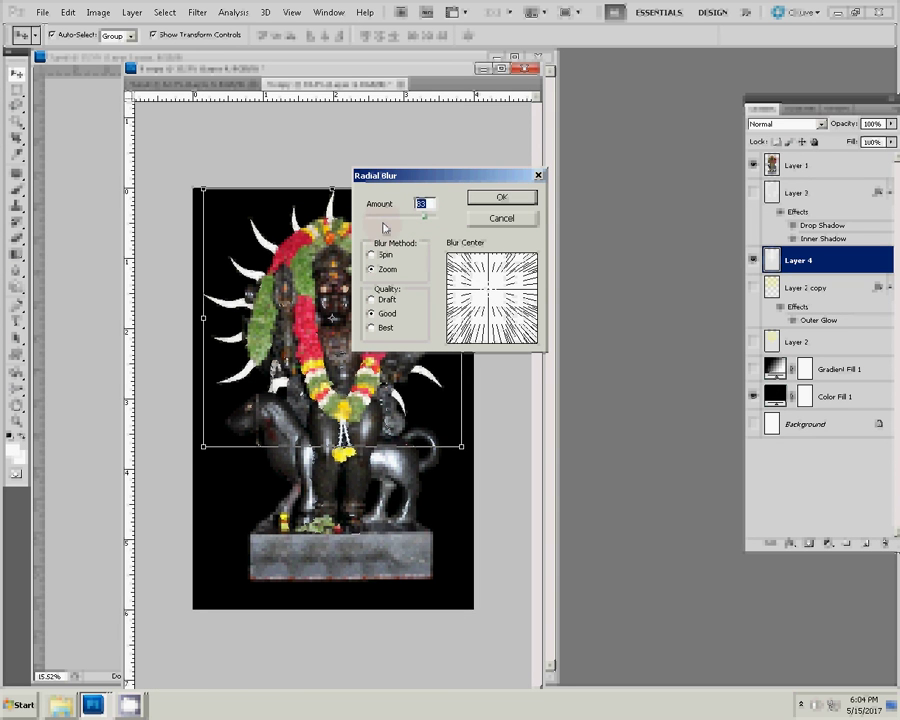
pyautogui.write('80')
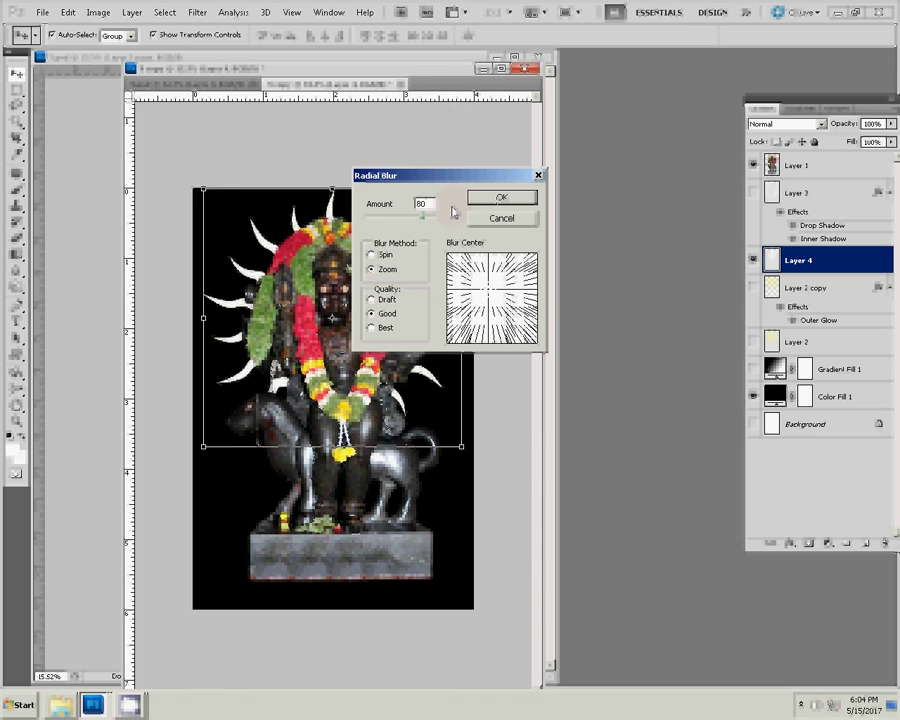
pyautogui.click(466, 197)
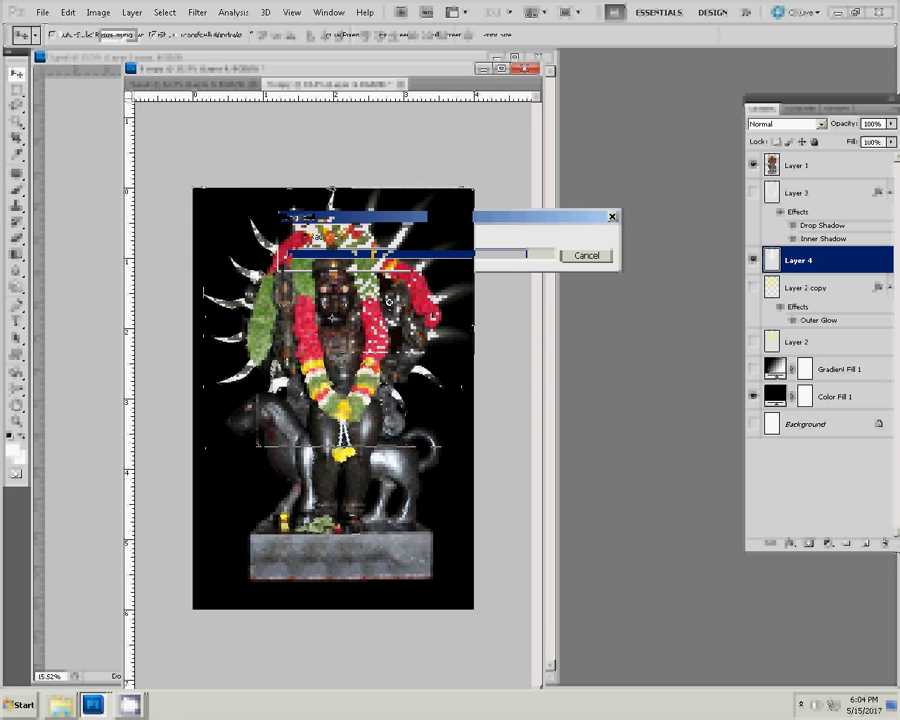
pyautogui.press('z')
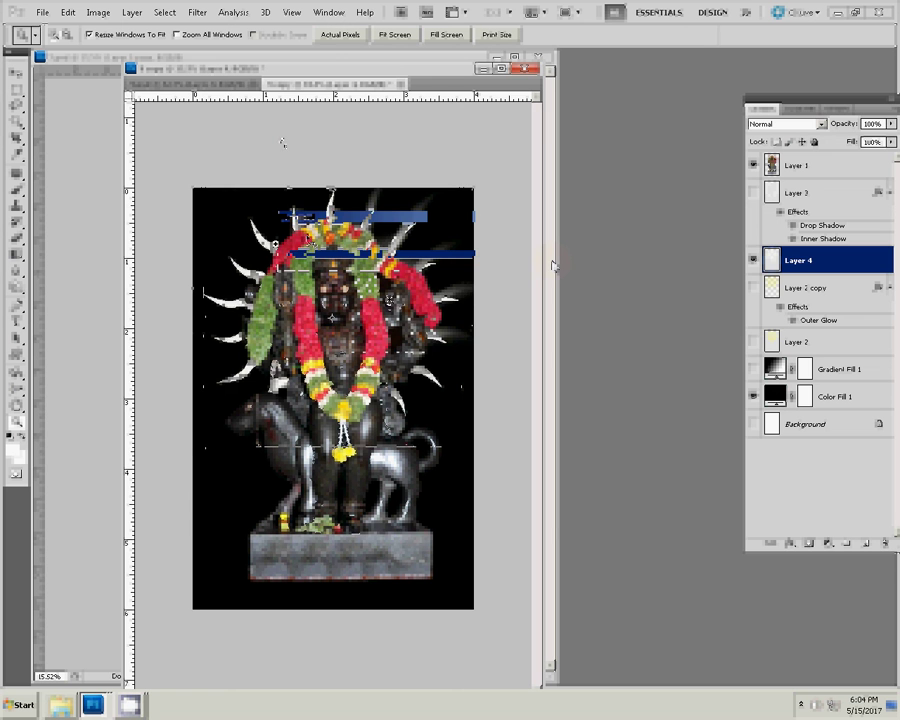
# Open the Lens Blur filter and raise its radius from 15 to 70.
pyautogui.click(197, 12)
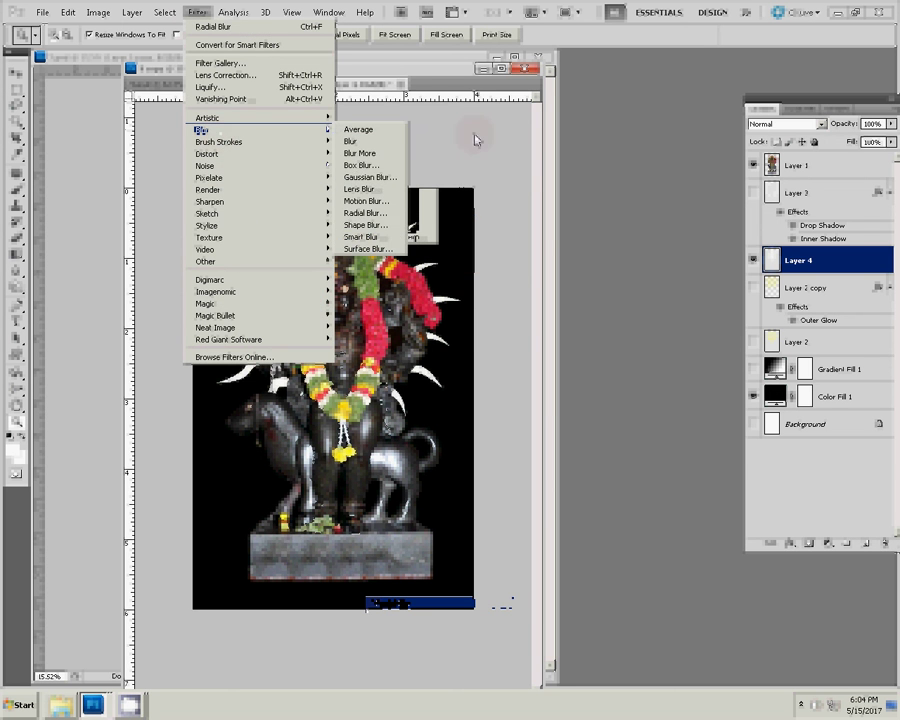
pyautogui.click(378, 189)
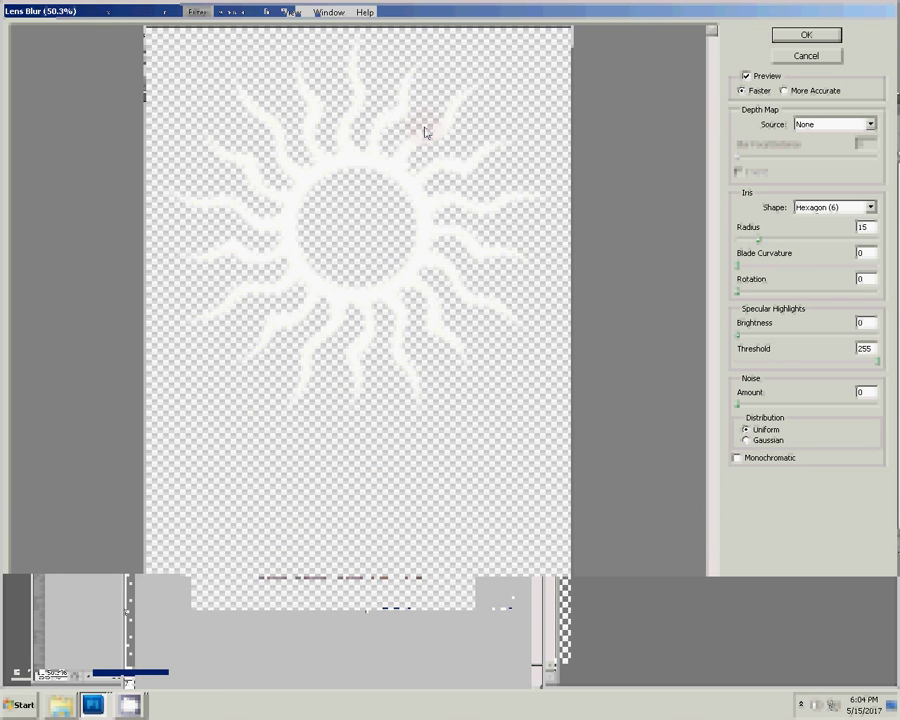
pyautogui.click(758, 241)
pyautogui.moveTo(758, 241); pyautogui.dragTo(836, 245)
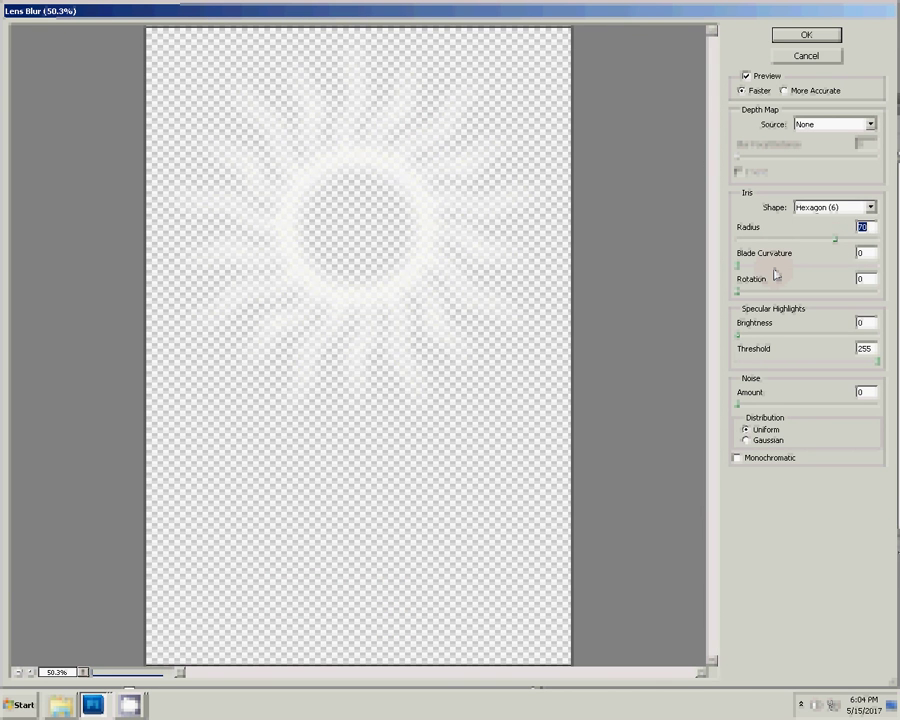
# Set blade curvature 49, rotation 85, brightness 25 and noise 20 with monochromatic noise.
pyautogui.press('Tab')
pyautogui.press('Up')
pyautogui.moveTo(776, 275); pyautogui.dragTo(810, 275)
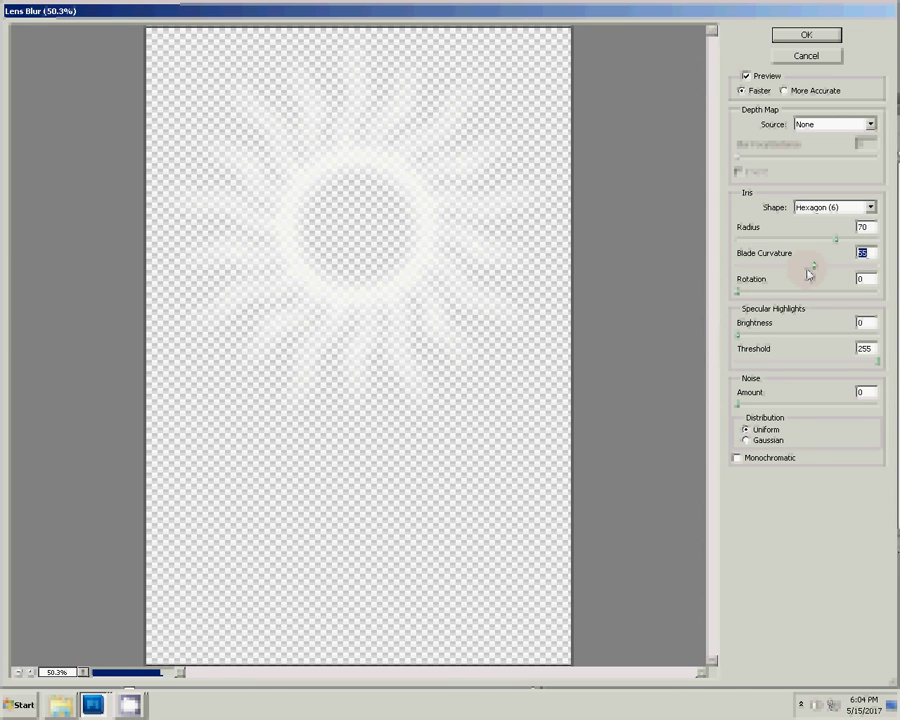
pyautogui.write('49')
pyautogui.press('Tab')
pyautogui.write('85')
pyautogui.press('Tab')
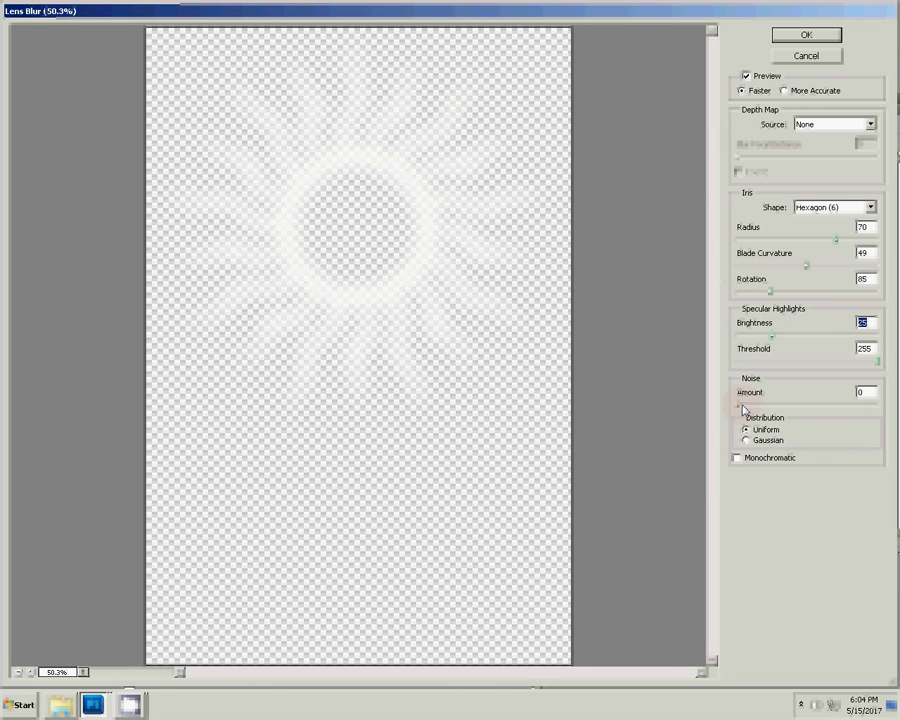
pyautogui.press('Tab')
pyautogui.press('Tab')
pyautogui.write('20')
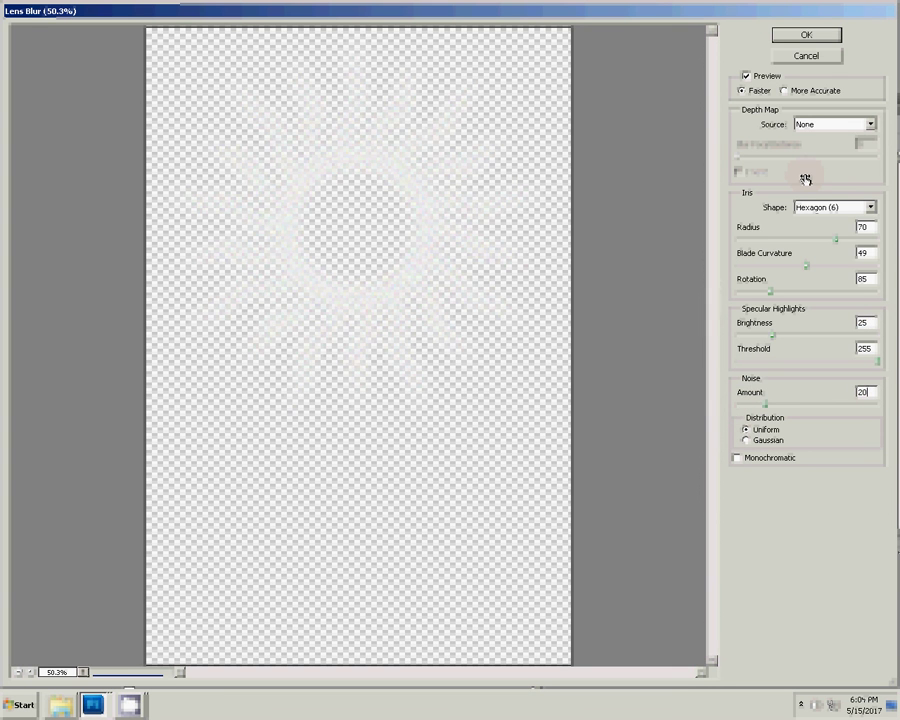
pyautogui.hotkey('alt', 'm')
# Turn monochromatic noise off, leave Depth Map source at None, and apply the lens blur.
pyautogui.click(737, 458)
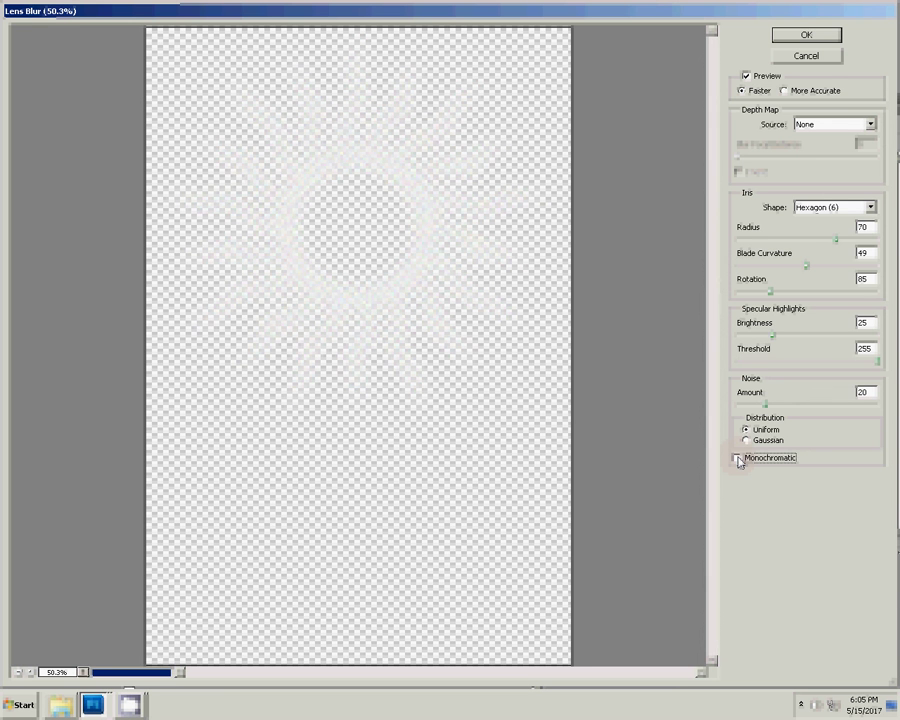
pyautogui.click(840, 128)
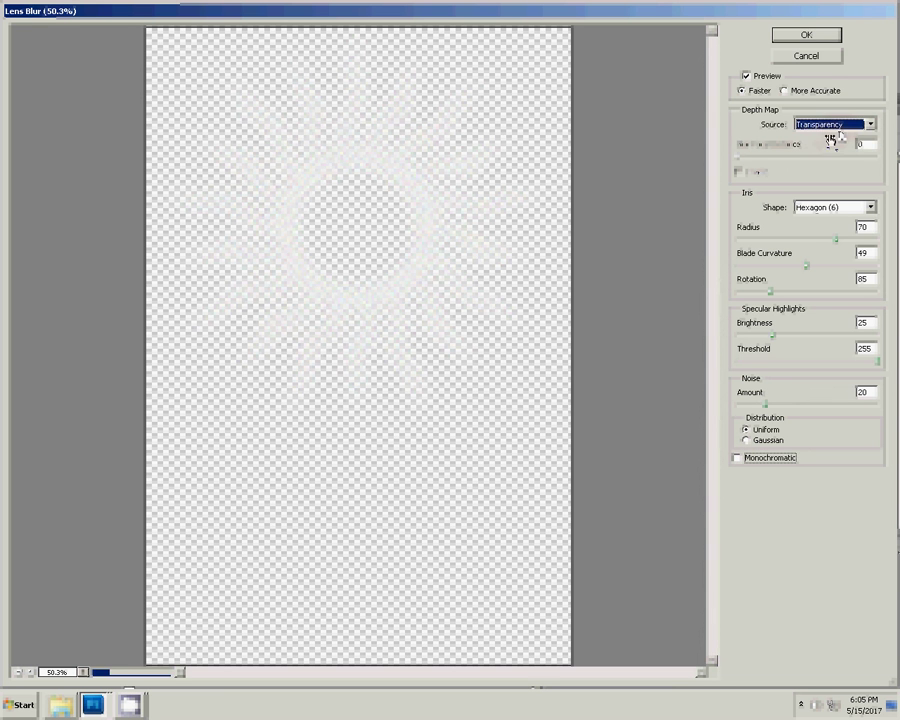
pyautogui.click(840, 126)
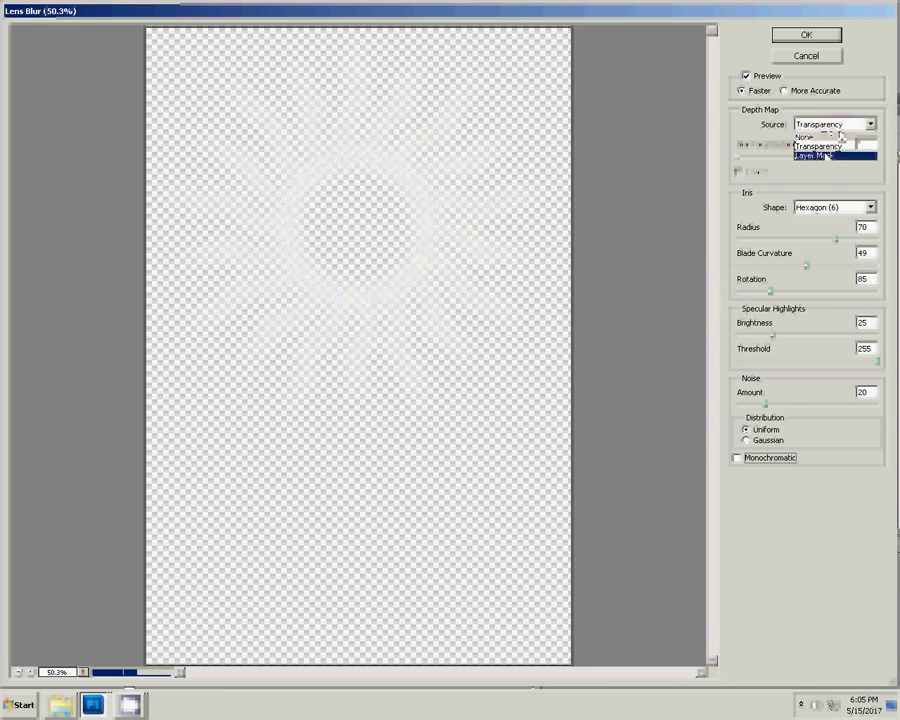
pyautogui.click(828, 156)
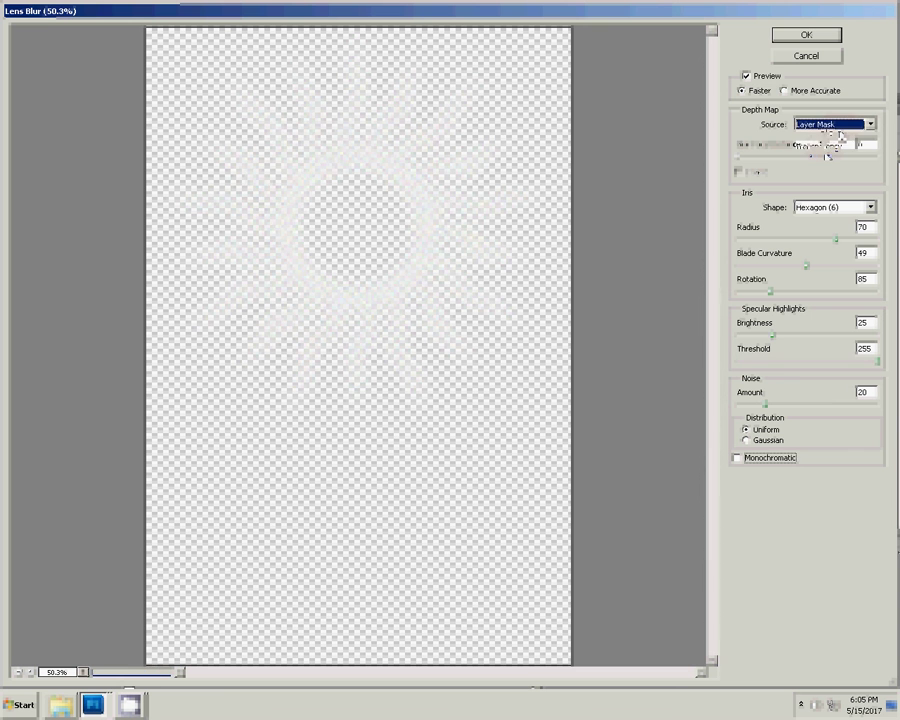
pyautogui.click(840, 127)
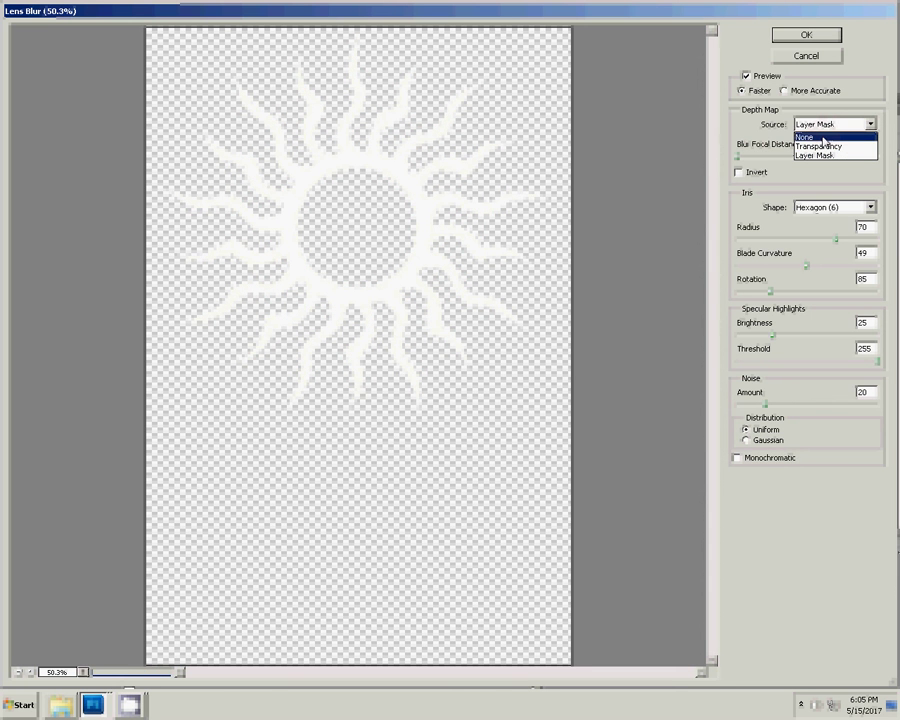
pyautogui.click(823, 138)
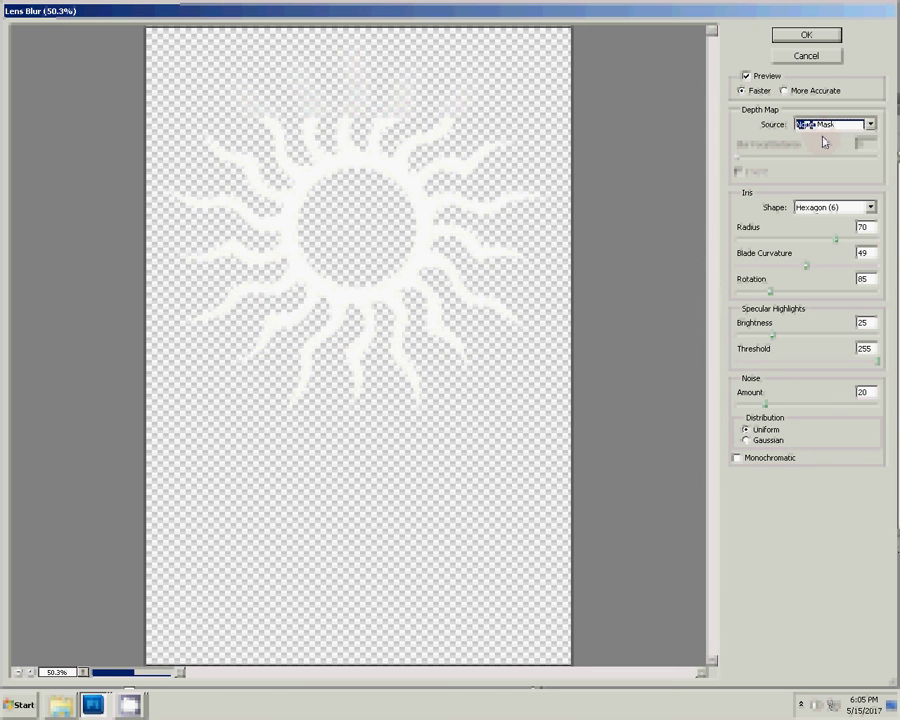
pyautogui.click(826, 38)
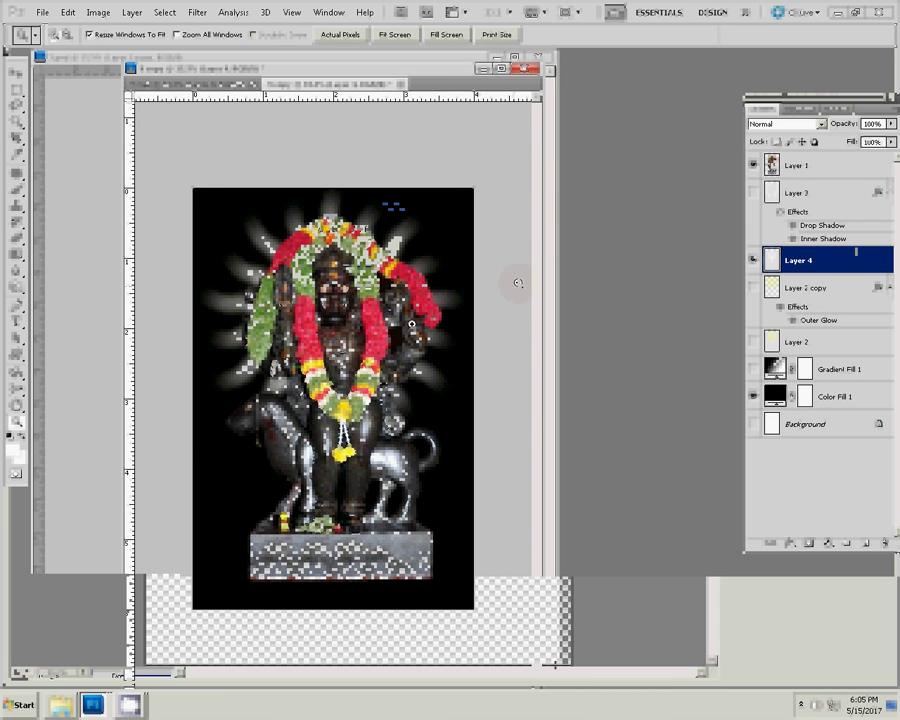
# Scale the blurred halo layer up about 112% from its top-right corner, then begin Save As.
pyautogui.press('v')
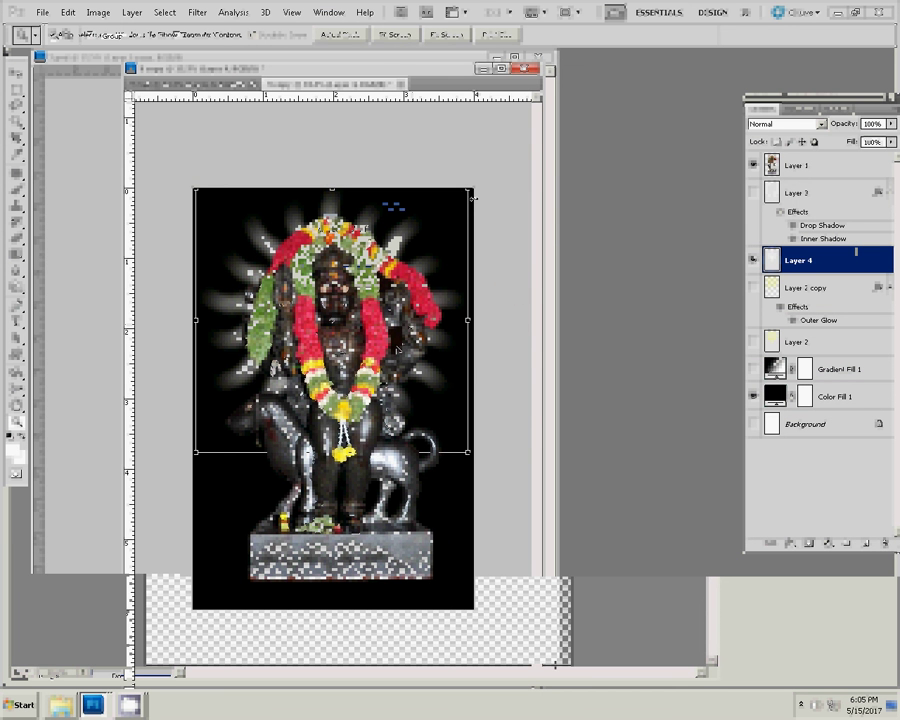
pyautogui.moveTo(469, 189); pyautogui.dragTo(490, 177)
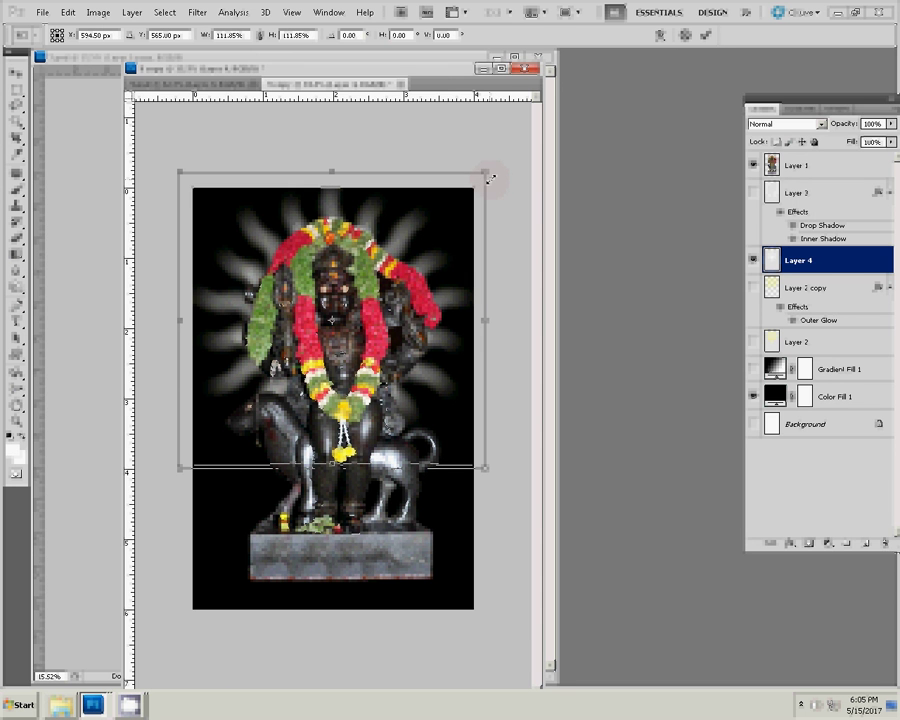
pyautogui.press('Return')
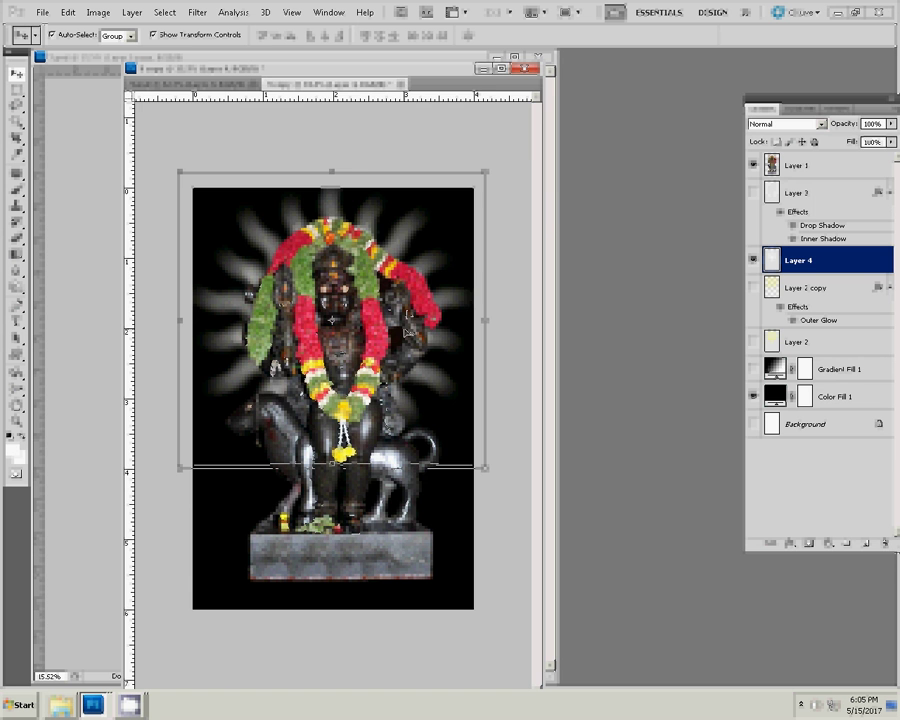
pyautogui.hotkey('ctrl', 'shift', 's')
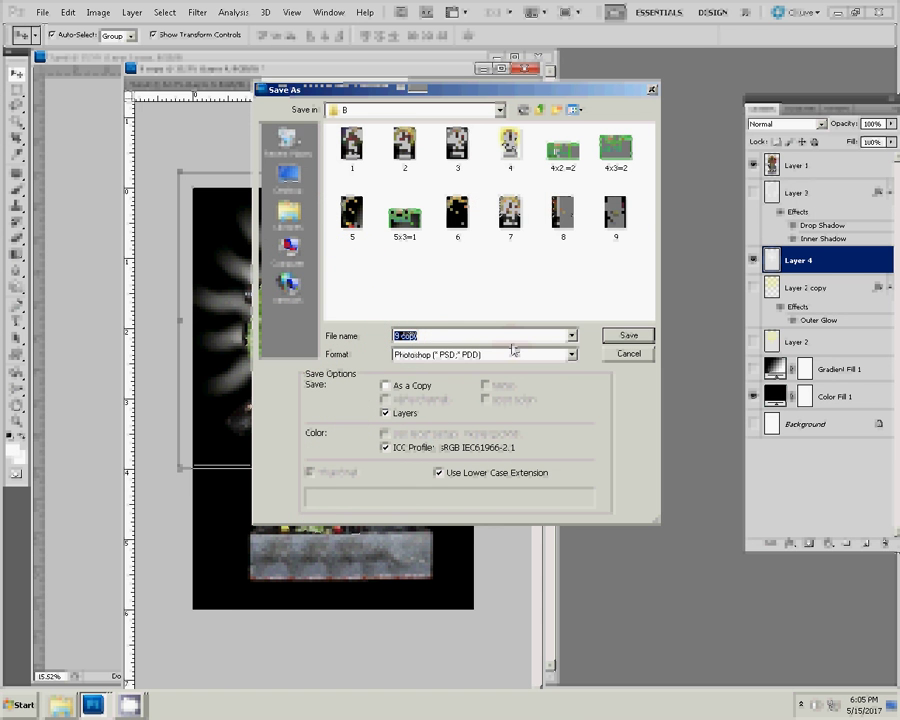
# Save the artwork as the layered Photoshop file '10.psd', accepting the compatibility options.
pyautogui.write('10')
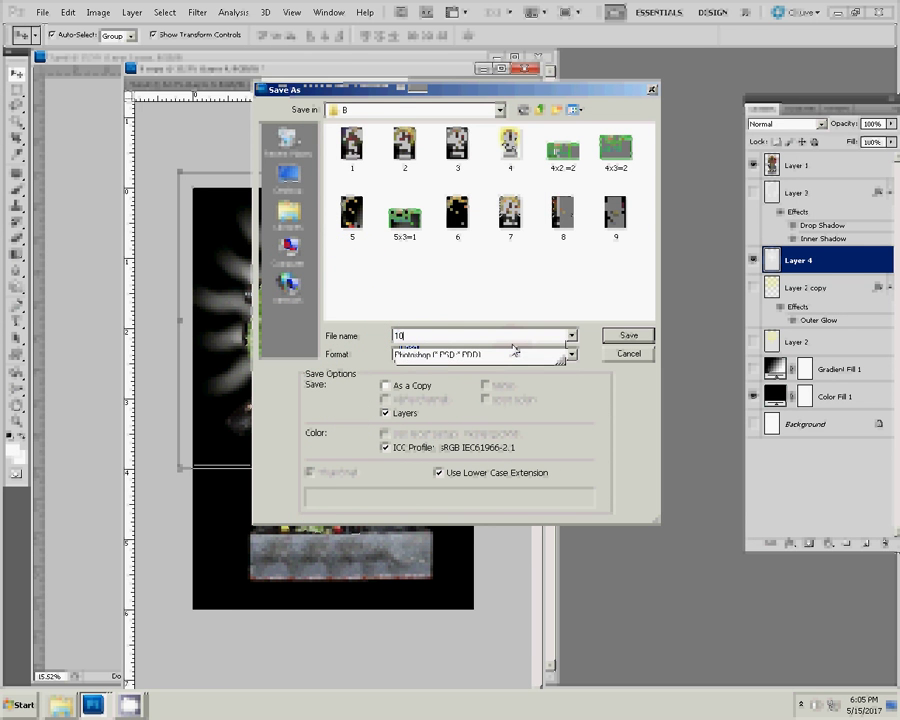
pyautogui.click(628, 335)
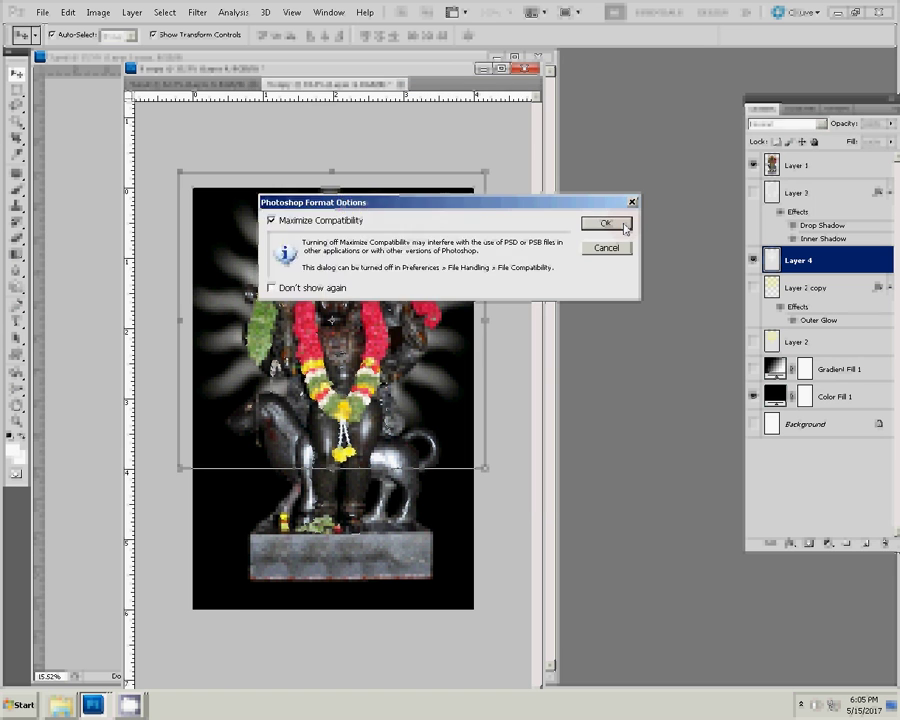
pyautogui.click(624, 226)
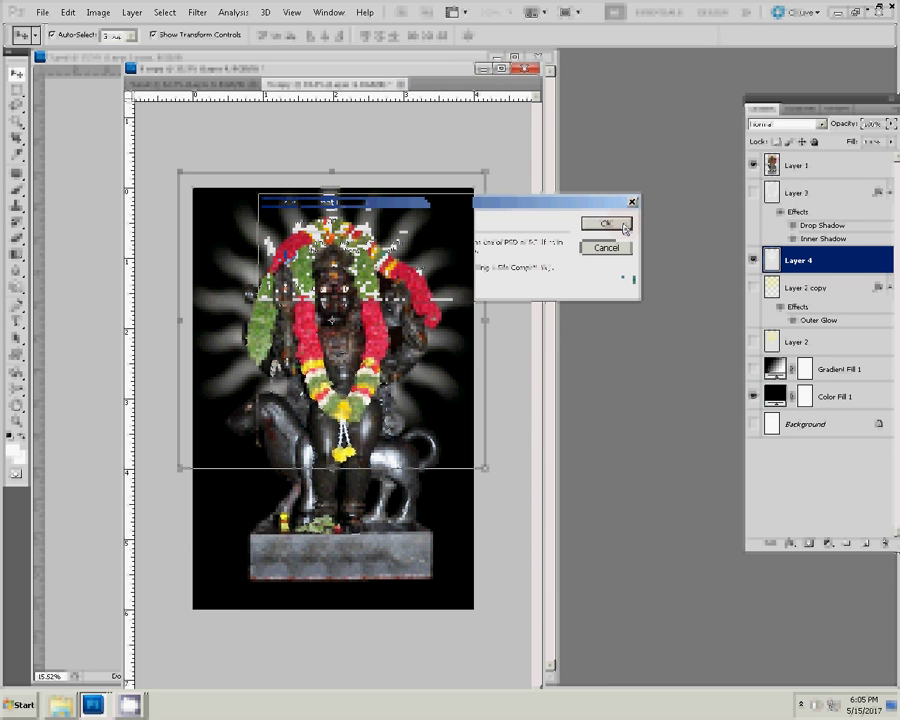